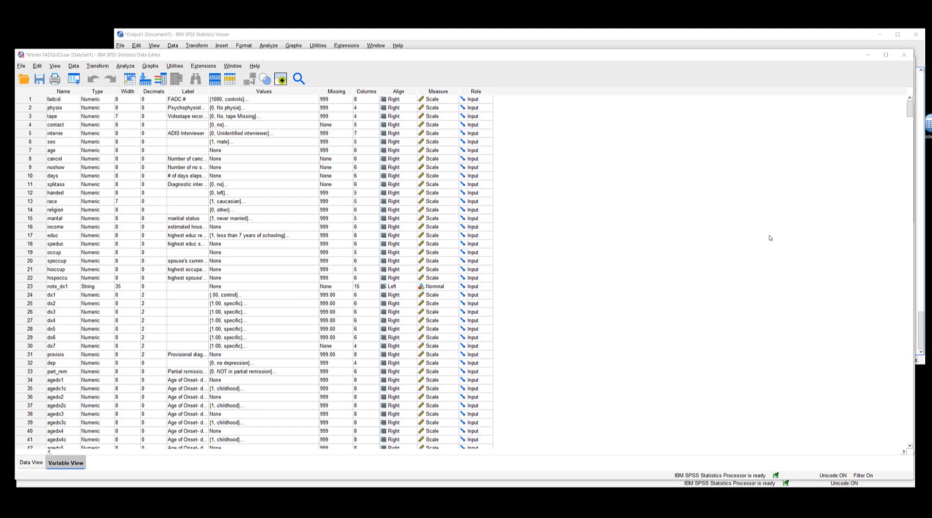
Step: Run a one-sample t test on BDIRaw against a test value of 17, with effect sizes estimated
scroll(767, 229, "down", 1)
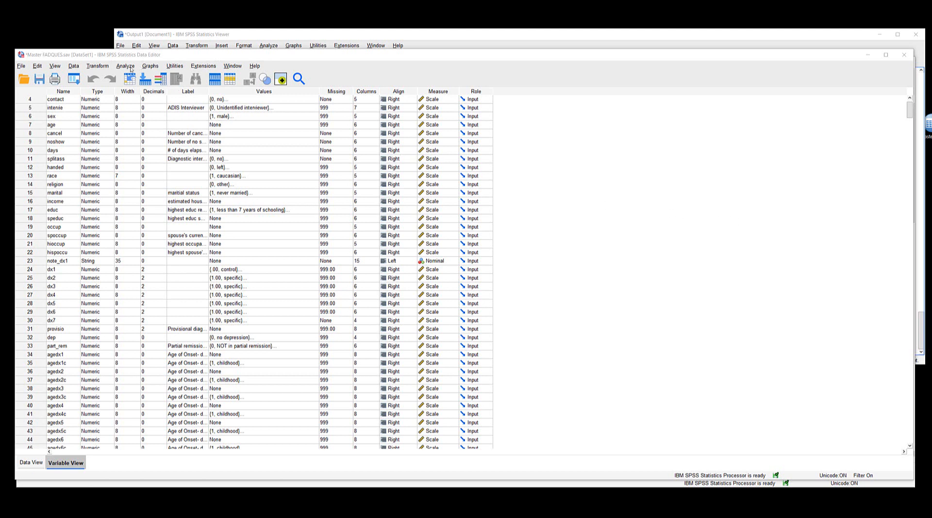
left_click(125, 66)
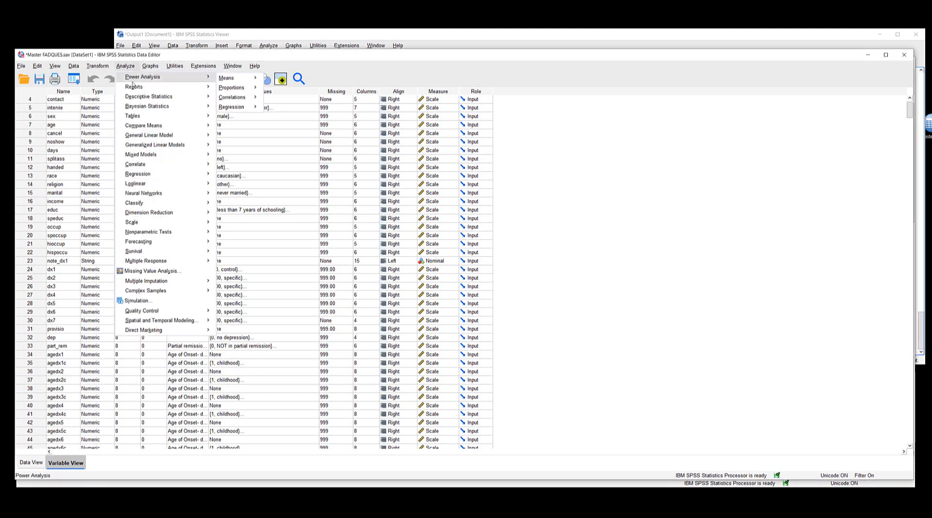
mouse_move(142, 126)
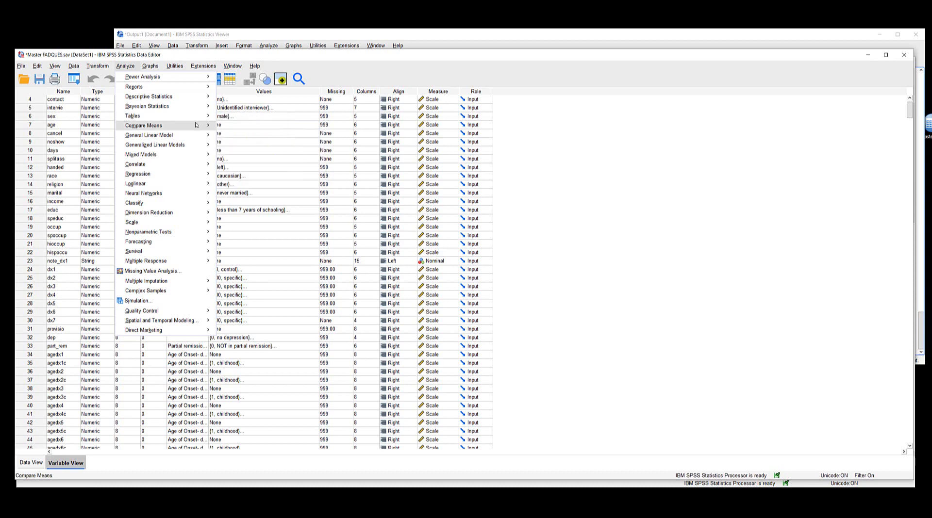
left_click(241, 141)
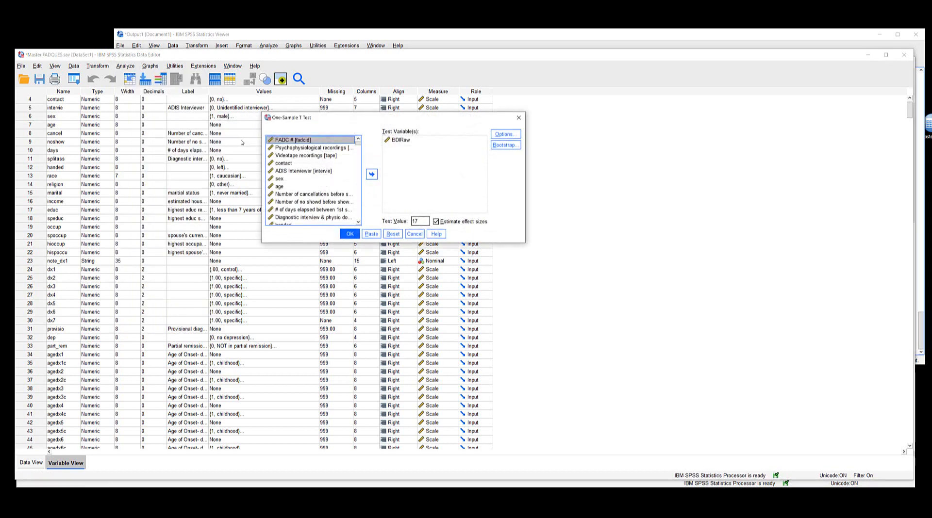
left_click(406, 142)
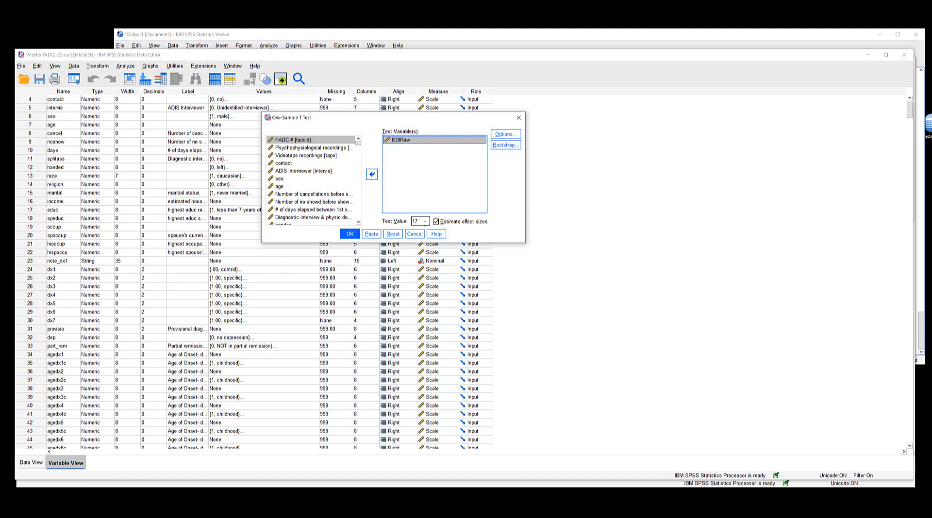
left_click(350, 234)
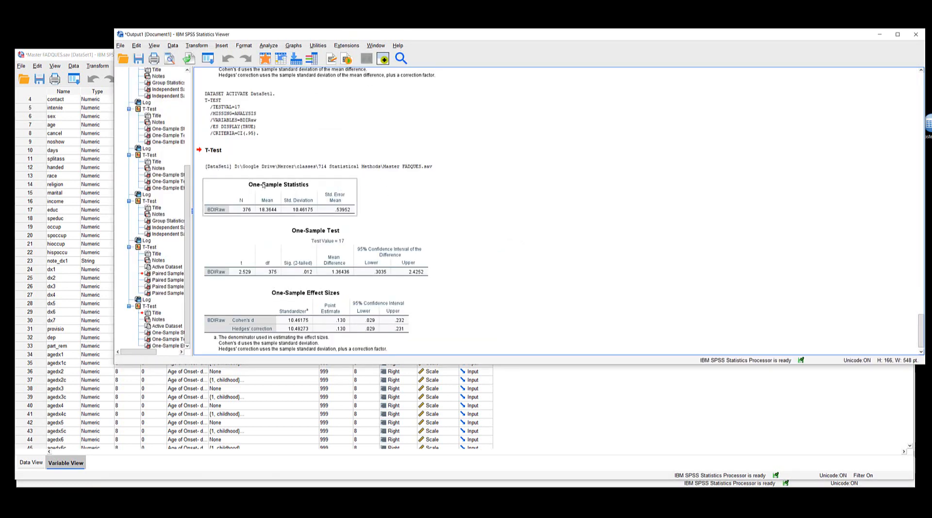
scroll(268, 188, "down", 1)
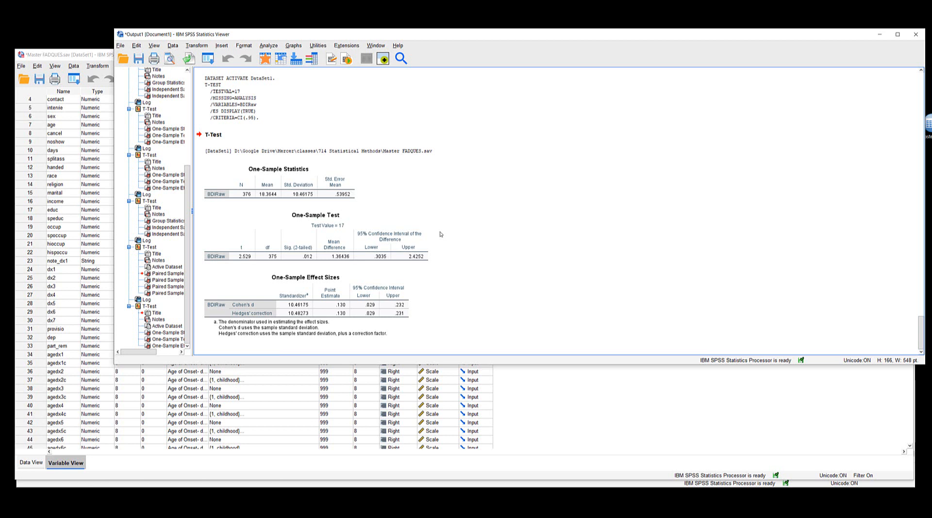
Step: Run an independent-samples t test on BDIRaw grouped by dep, with groups 0 and 1 and effect sizes estimated
left_click(262, 47)
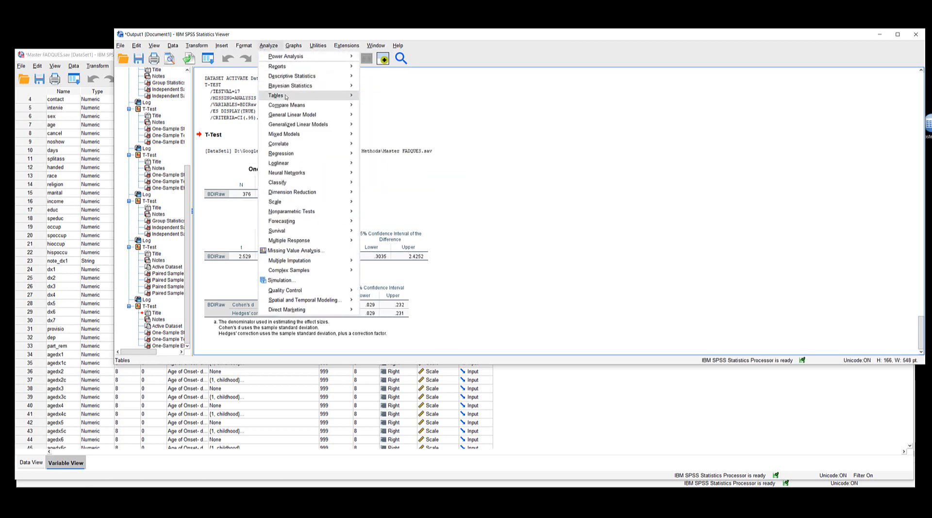
mouse_move(289, 107)
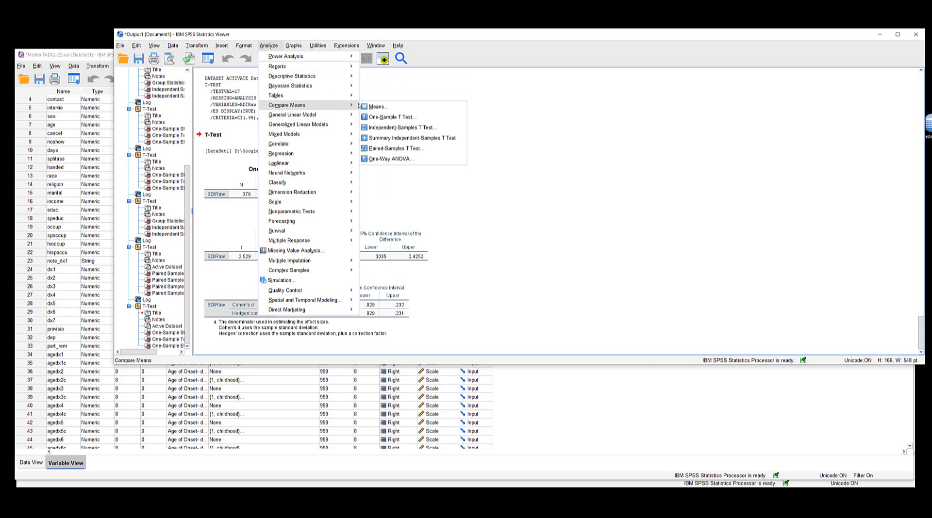
left_click(396, 127)
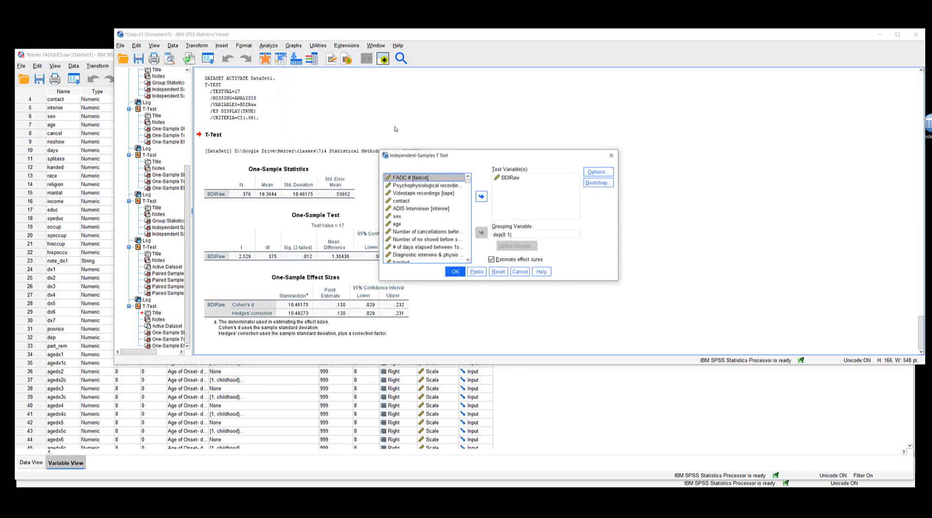
left_click(511, 178)
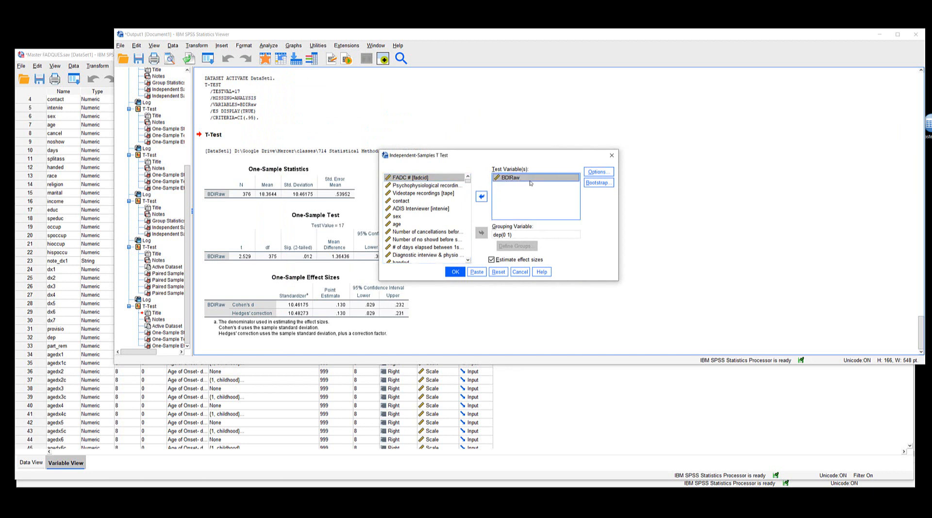
left_click(500, 235)
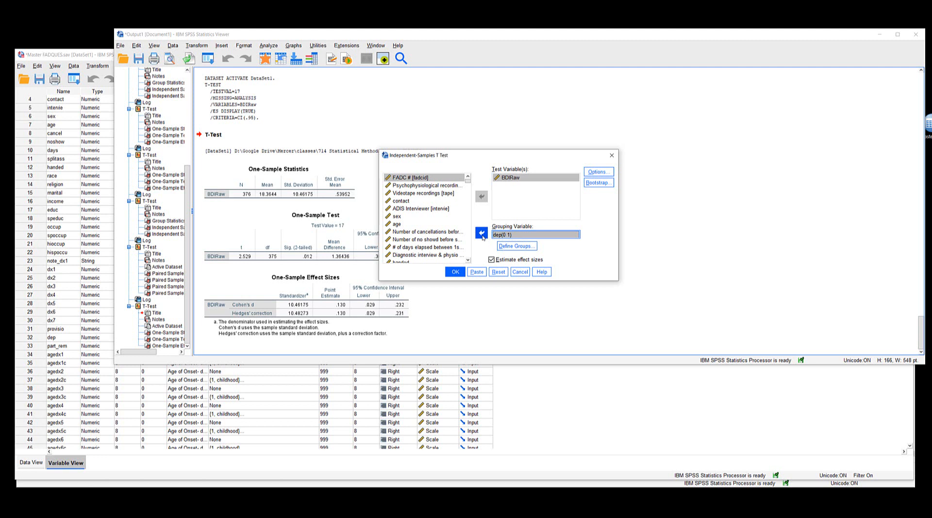
left_click(514, 246)
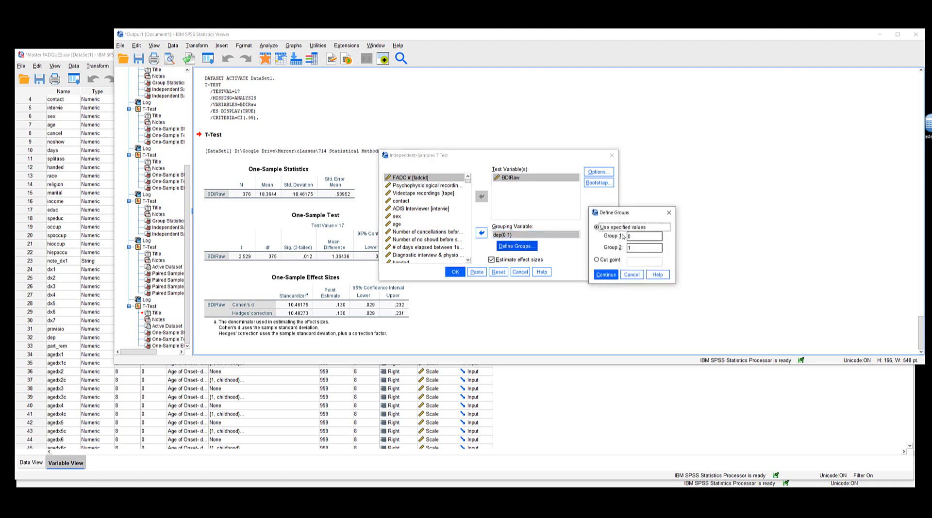
left_click(606, 274)
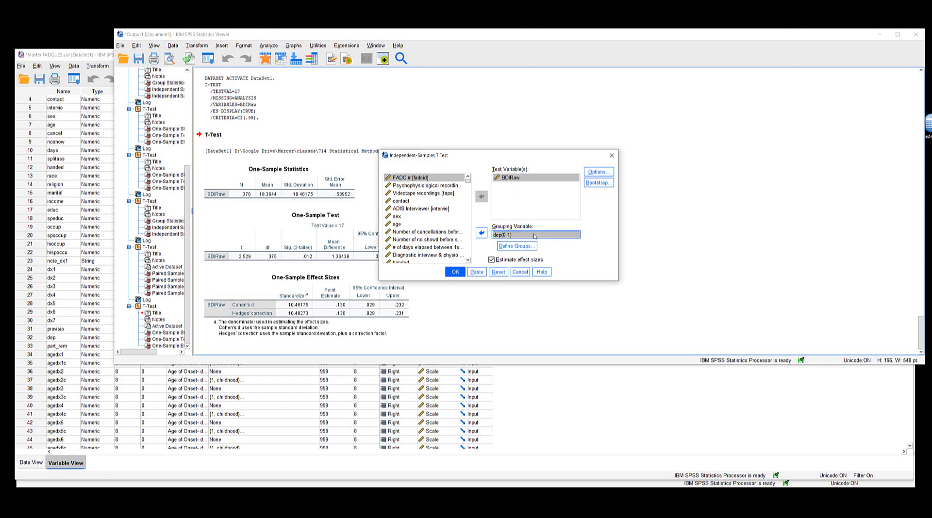
left_click(455, 272)
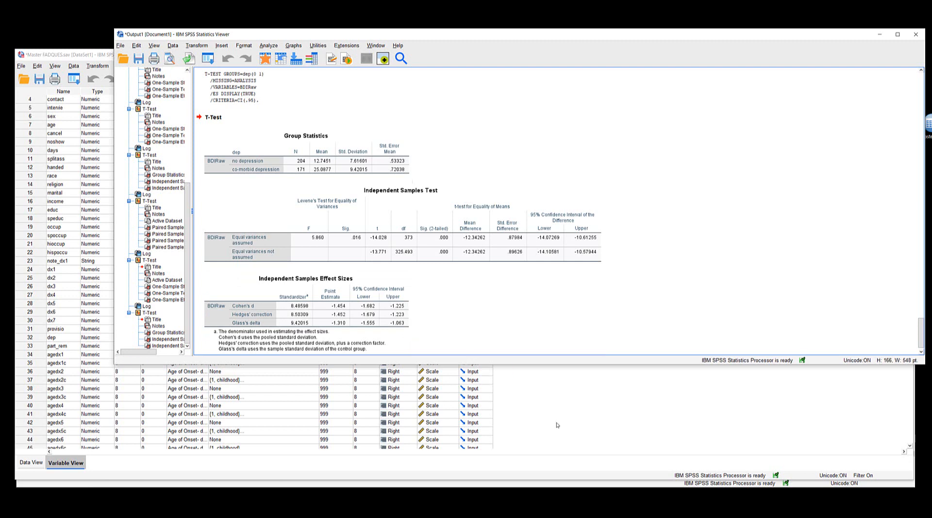
Step: Minimize the Master FADQUES data window and bring the trivariatefileDec2018 dataset to the front
left_click(558, 426)
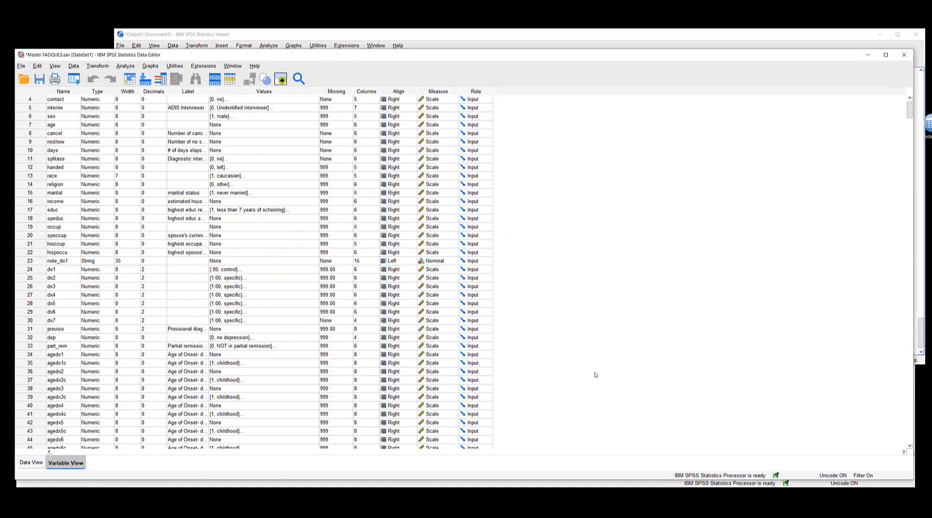
left_click(868, 55)
left_click(735, 394)
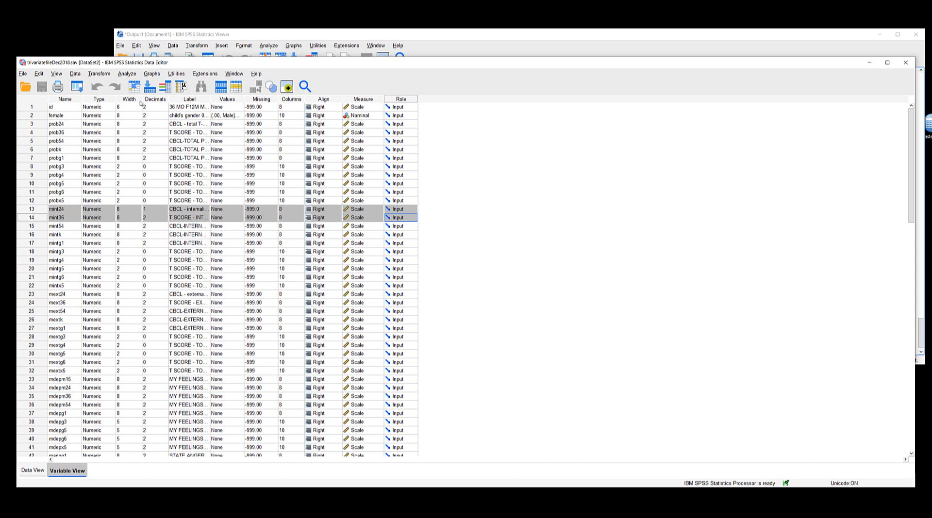
Step: Run a paired-samples t test on the CBCL internalizing T-scores at 24 and 36 months, standardizing effect sizes by the standard deviation of the difference
left_click(127, 73)
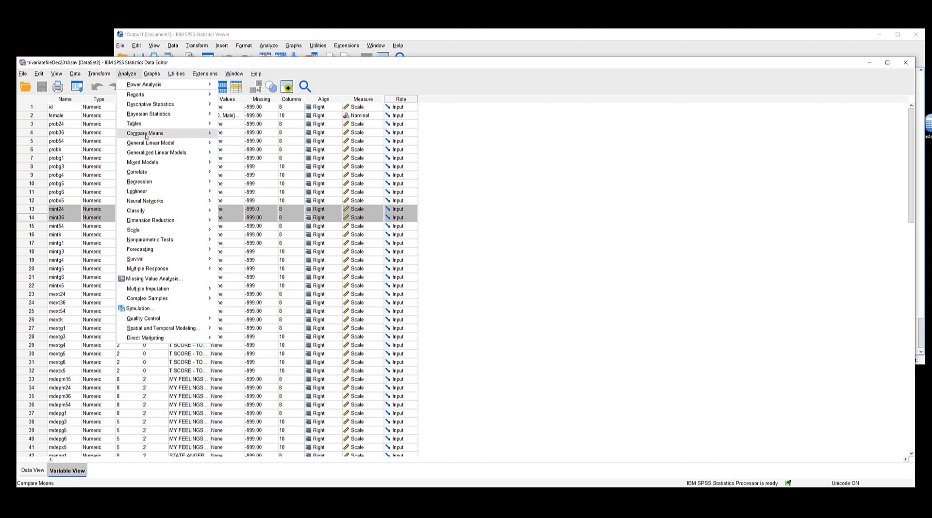
mouse_move(146, 136)
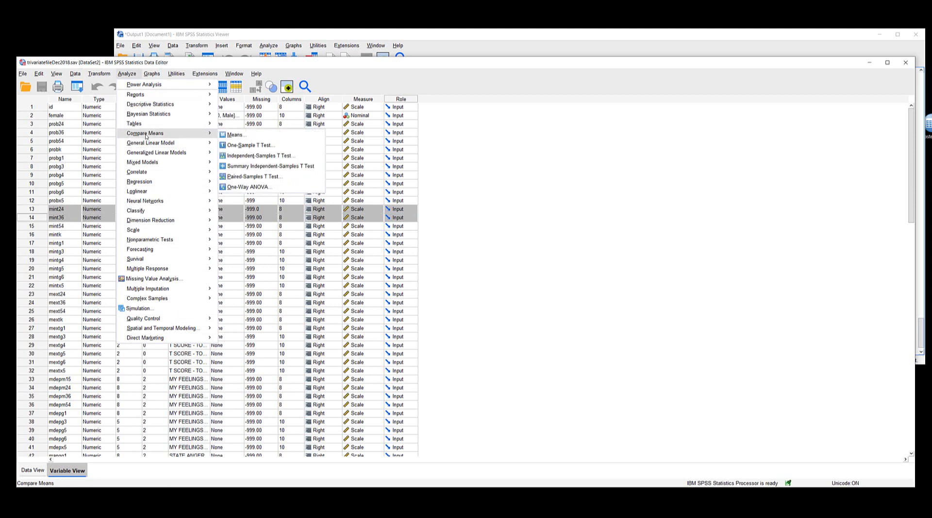
left_click(249, 177)
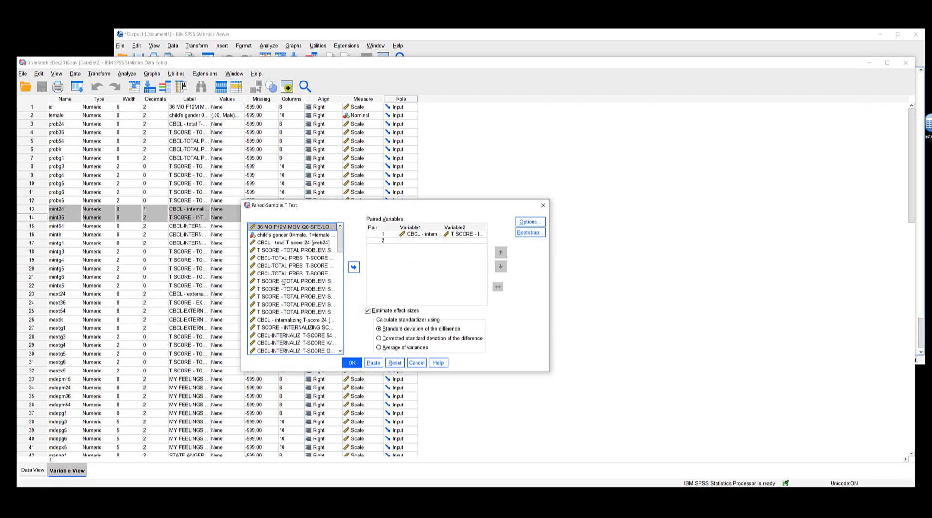
left_click(429, 237)
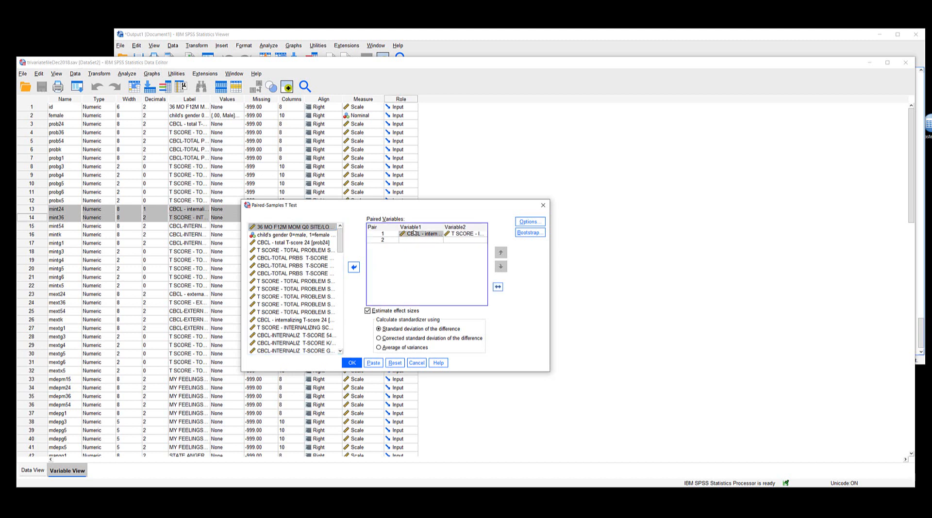
left_click(461, 235)
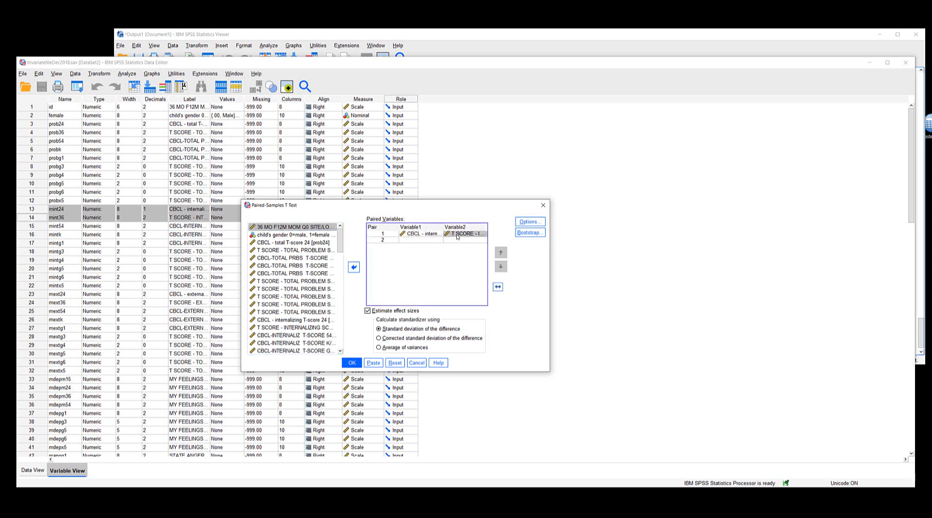
left_click(410, 234)
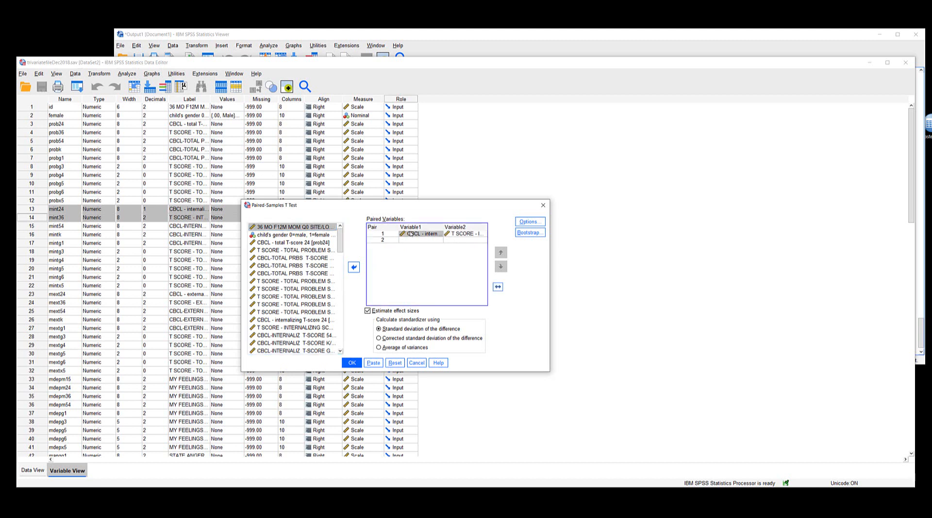
left_click(461, 234)
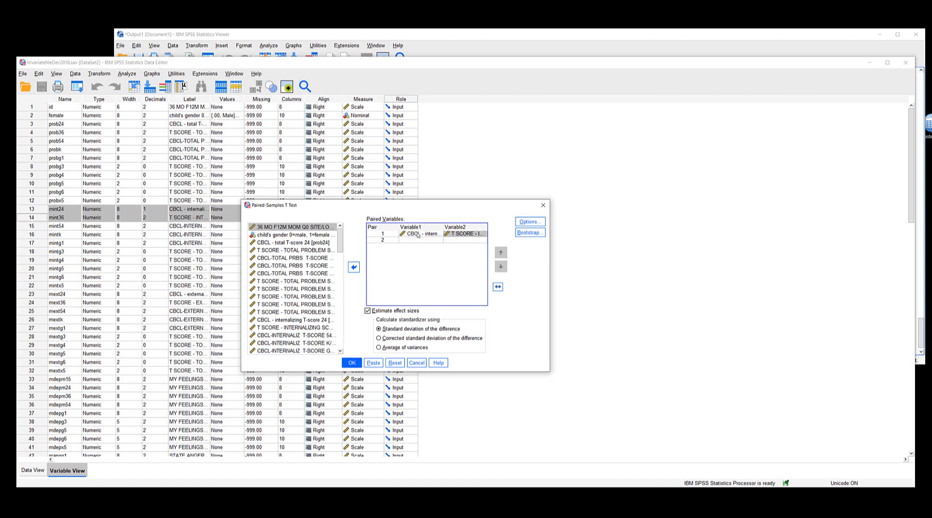
left_click(417, 235)
left_click(477, 236)
left_click(358, 364)
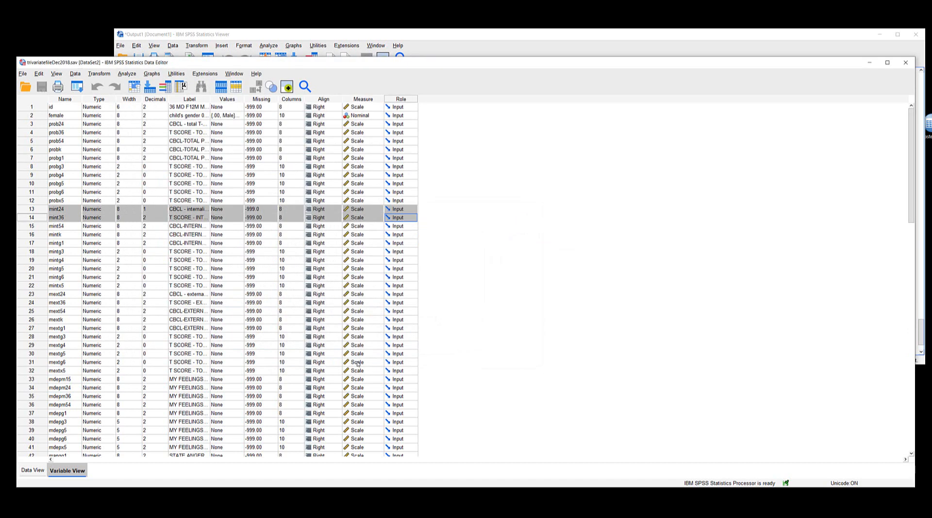
Step: Bring the output document to the front and examine the paired-samples statistics, correlation, test and effect size tables
left_click(469, 37)
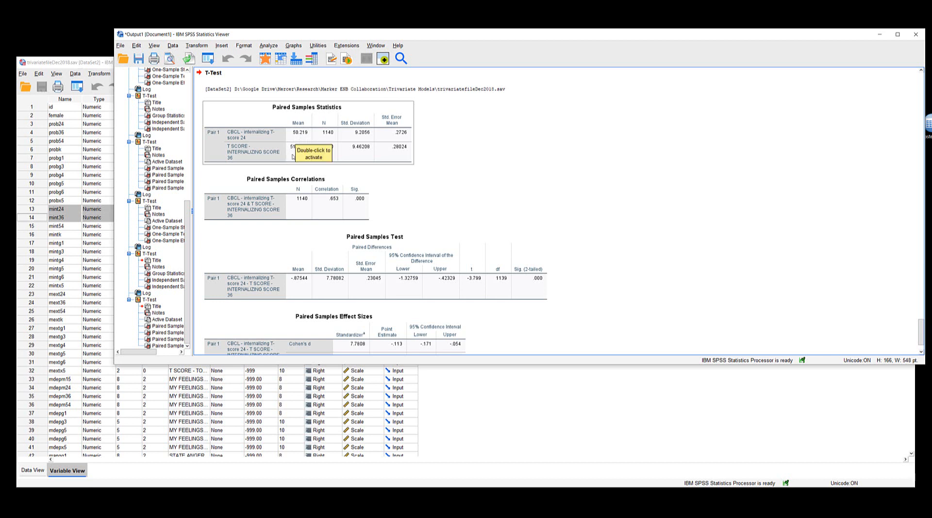
left_click(373, 174)
left_click(291, 158)
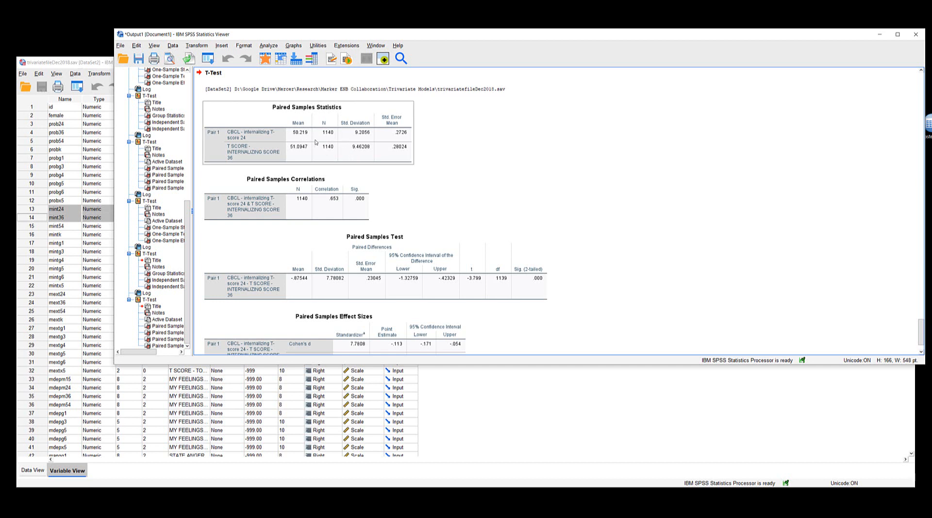
left_click(319, 207)
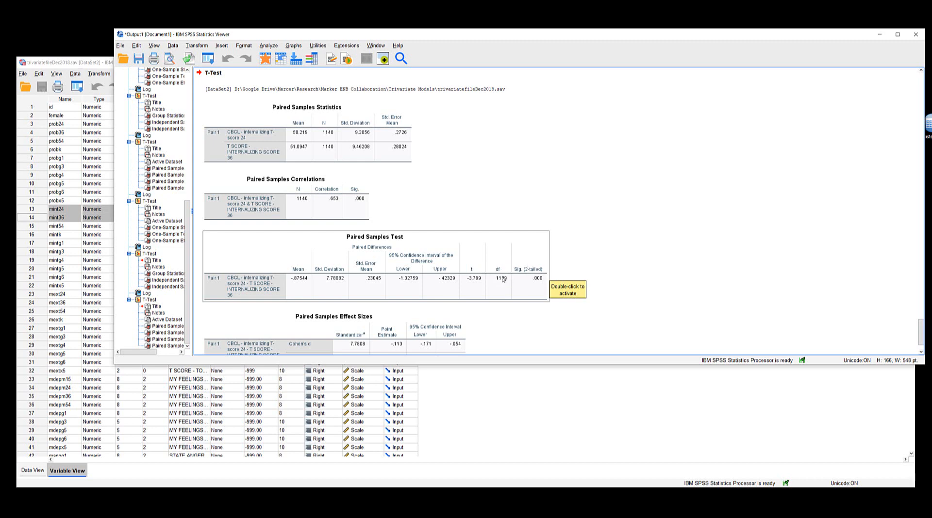
scroll(515, 285, "down", 2)
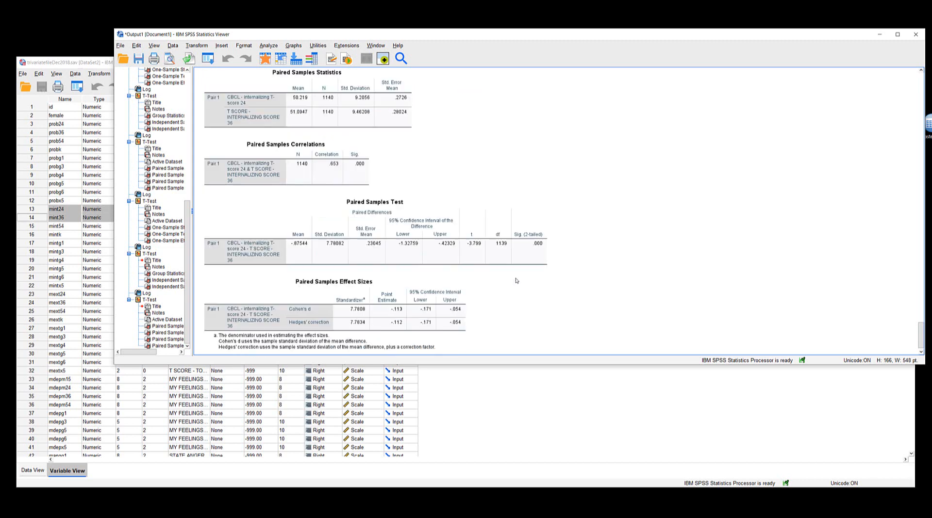